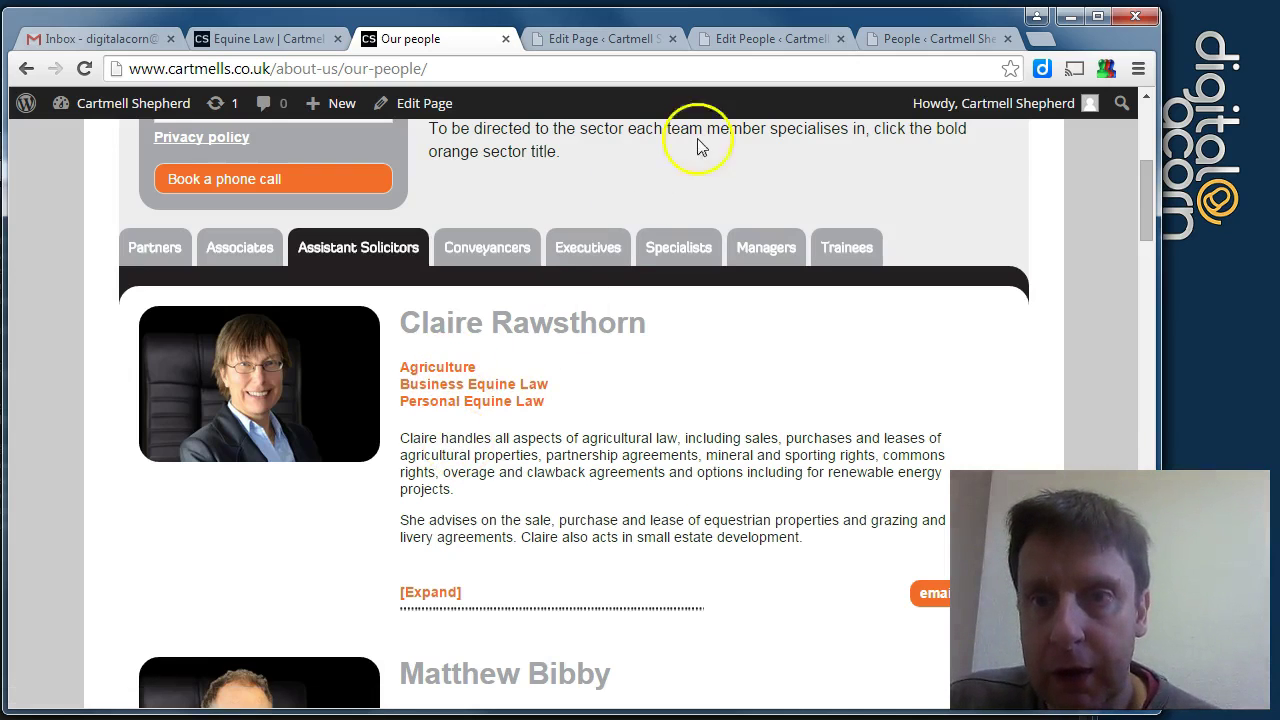
Step: Examine the Sectors and Show in Experts assignments on the assistant solicitor's people record
left_click(926, 45)
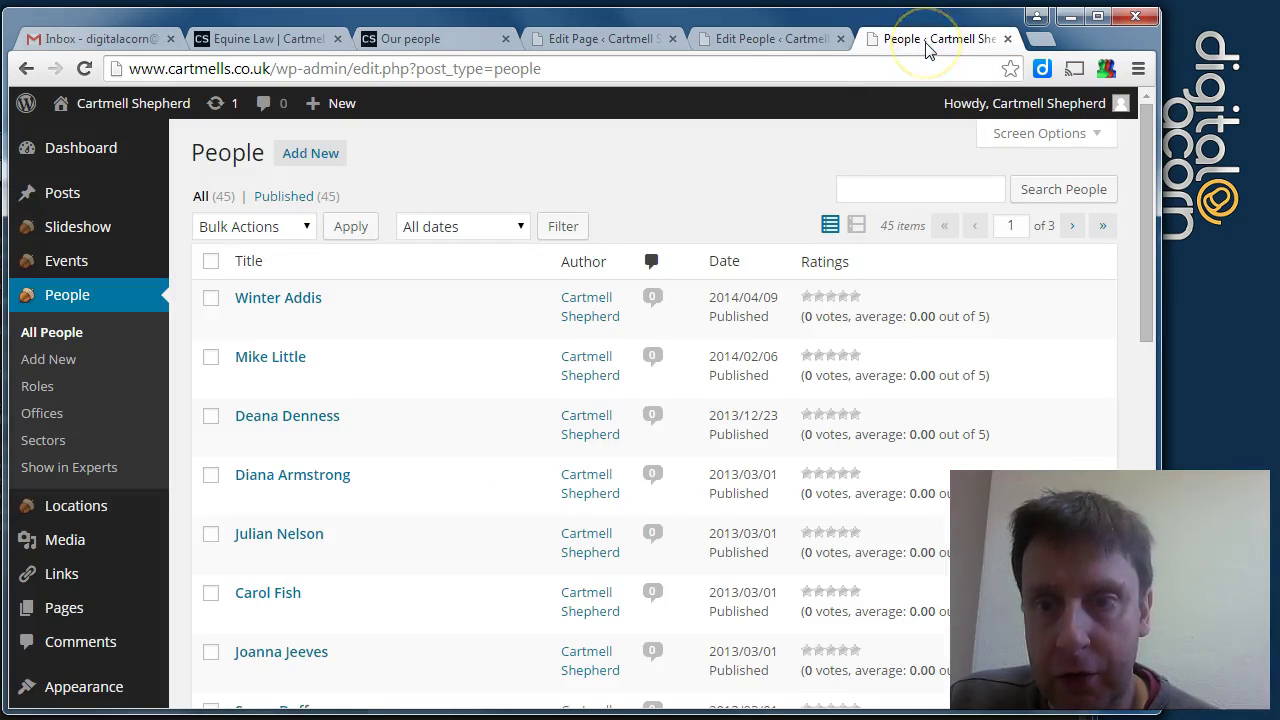
left_click(808, 42)
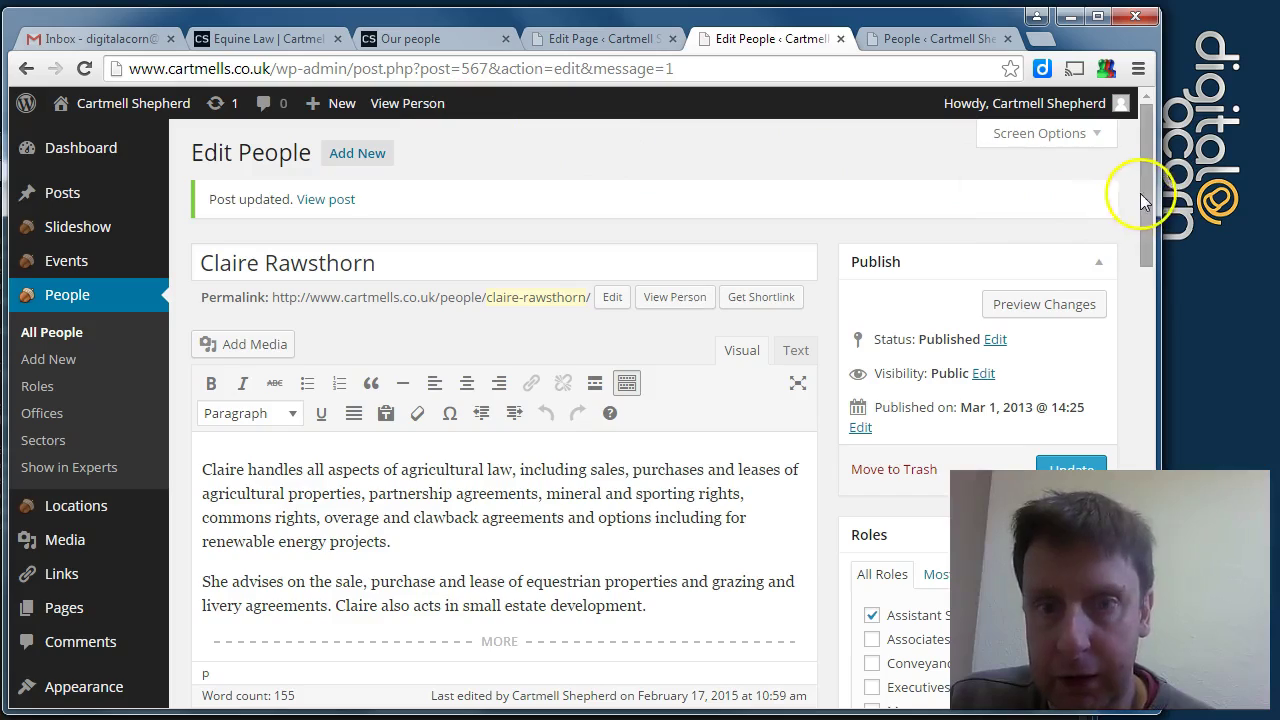
left_click_drag(1149, 194, 1159, 441)
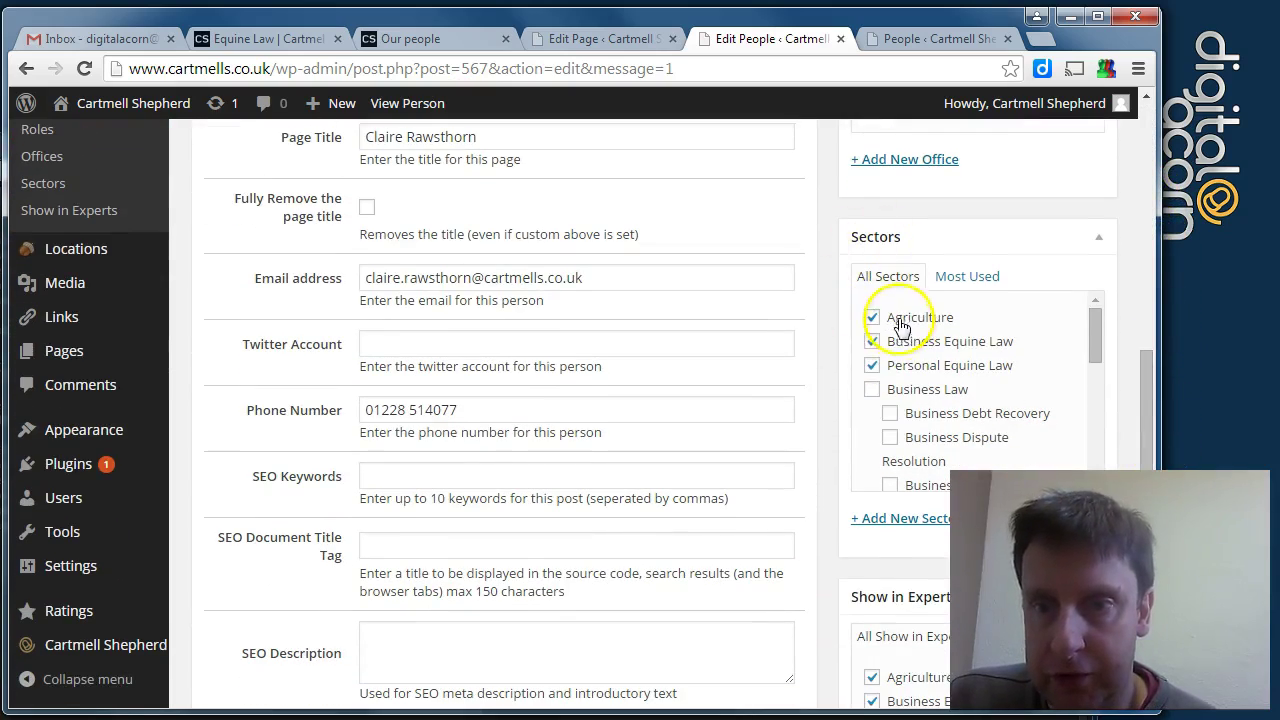
mouse_move(1094, 329)
left_mouse_down()
mouse_move(1098, 406)
mouse_move(1098, 335)
left_mouse_up()
left_click_drag(1153, 395, 1142, 423)
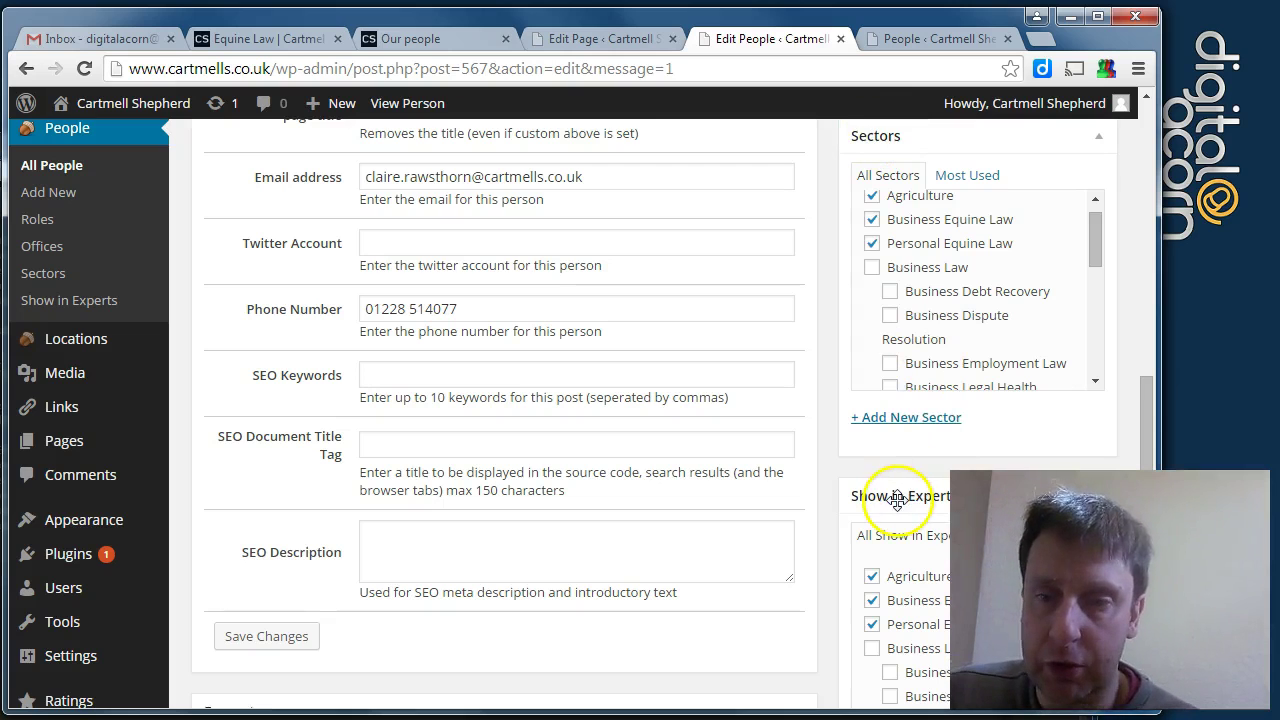
mouse_move(1147, 447)
left_mouse_down()
mouse_move(1157, 460)
mouse_move(1157, 423)
mouse_move(1154, 440)
left_mouse_up()
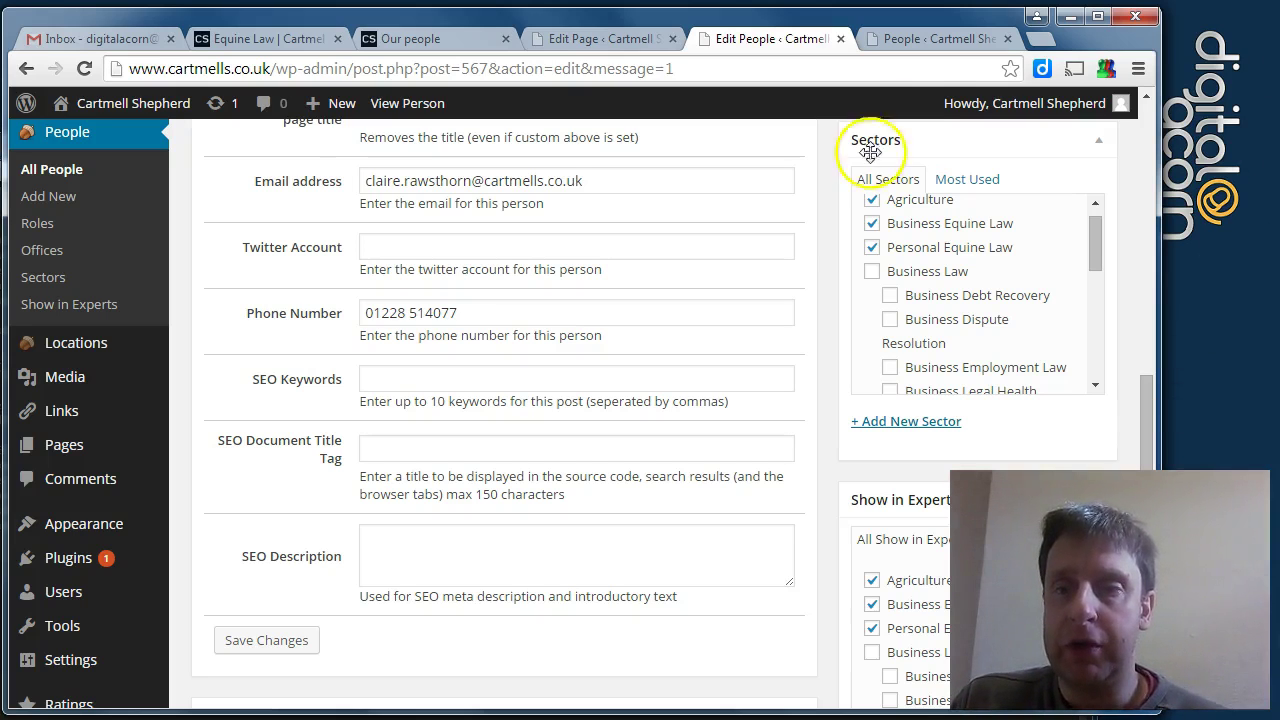
left_click(872, 247)
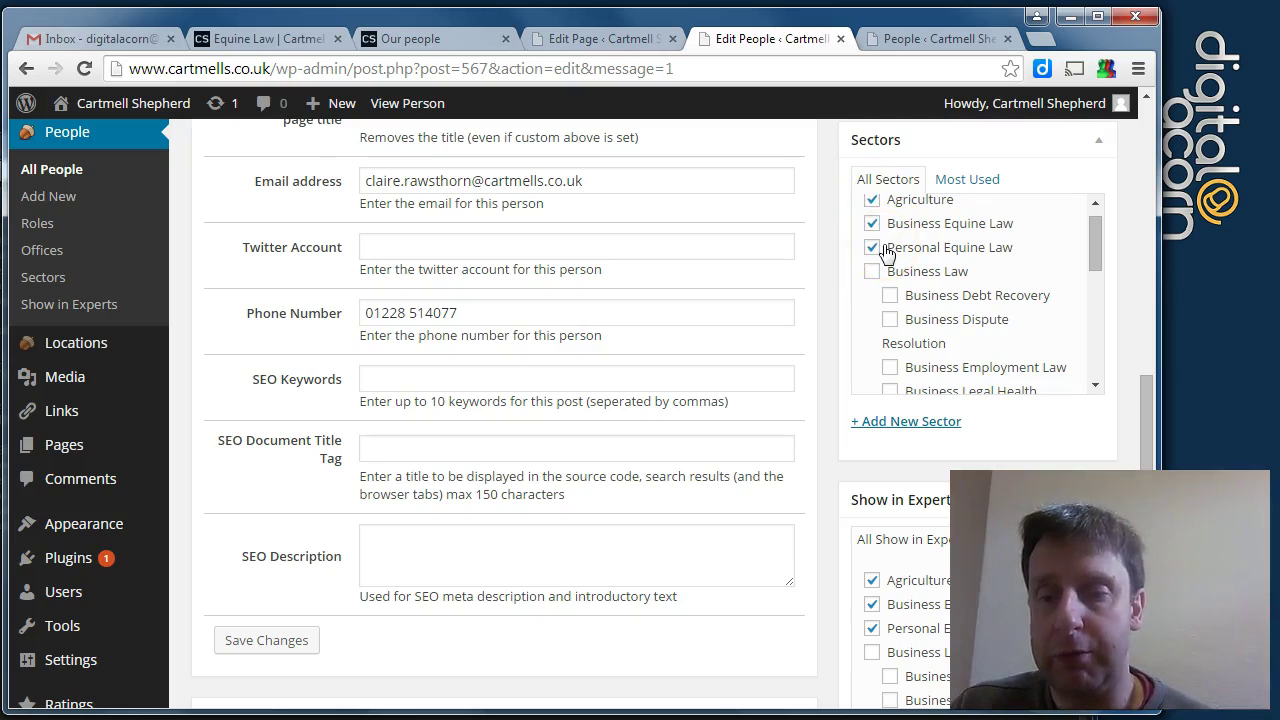
left_click_drag(1142, 406, 1150, 432)
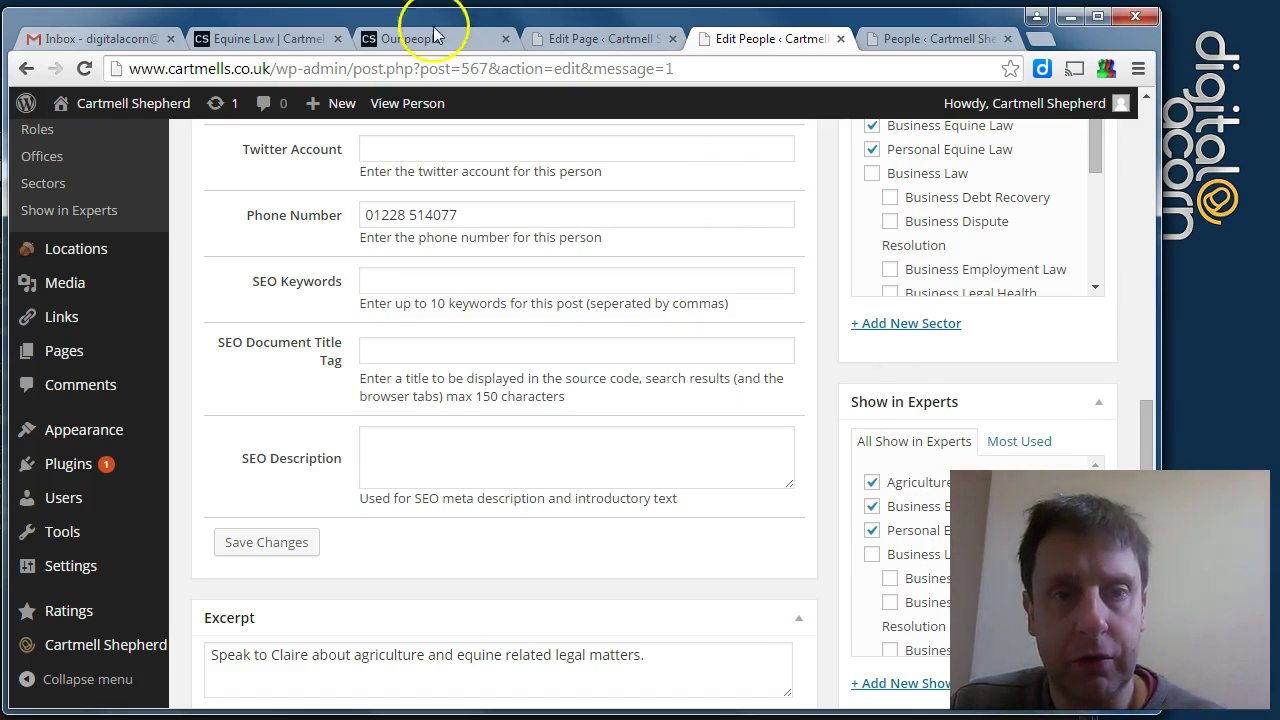
Step: View the experts on the public Equine Law page and the assistant solicitors' sectors on the Our people page
left_click(283, 40)
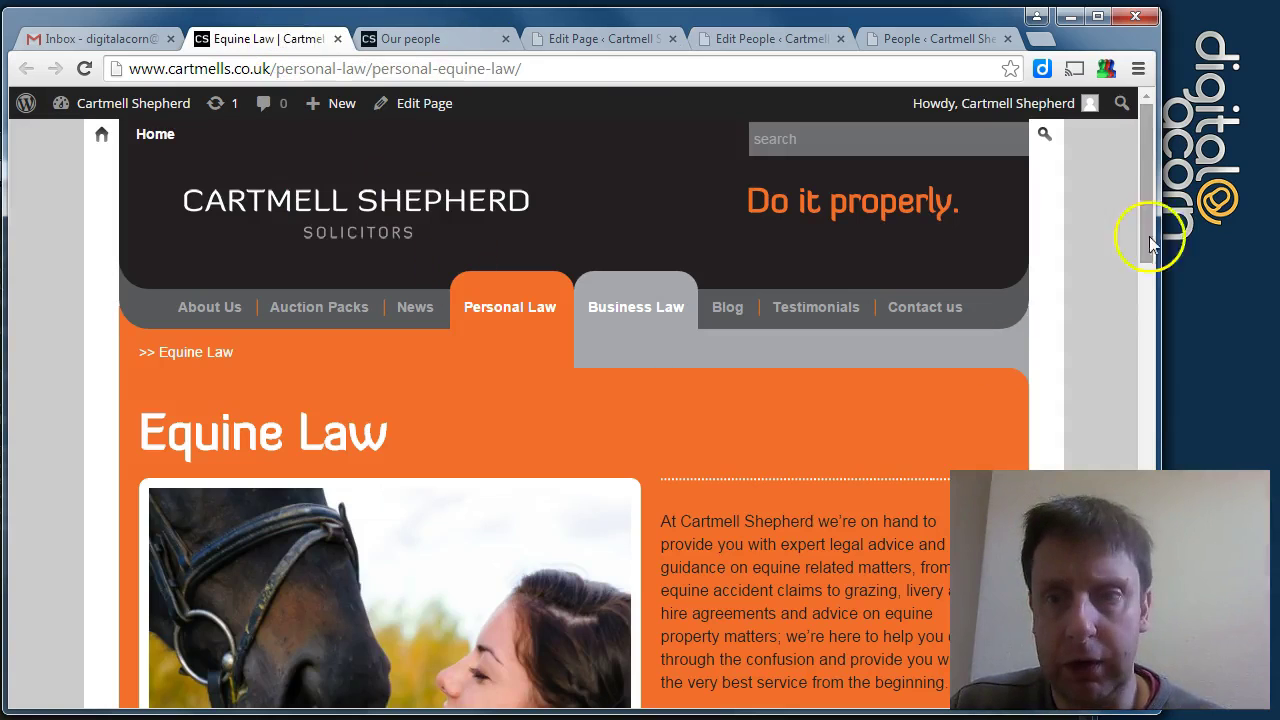
left_click_drag(1150, 214, 1156, 464)
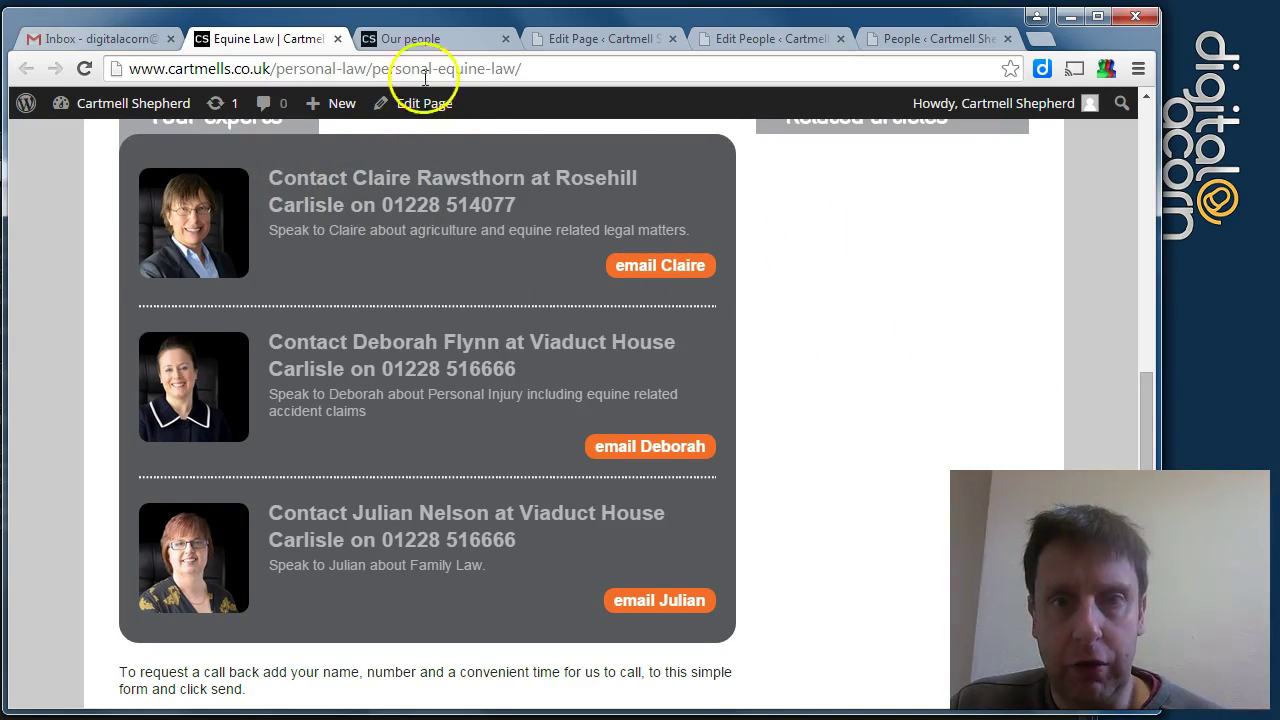
left_click(410, 38)
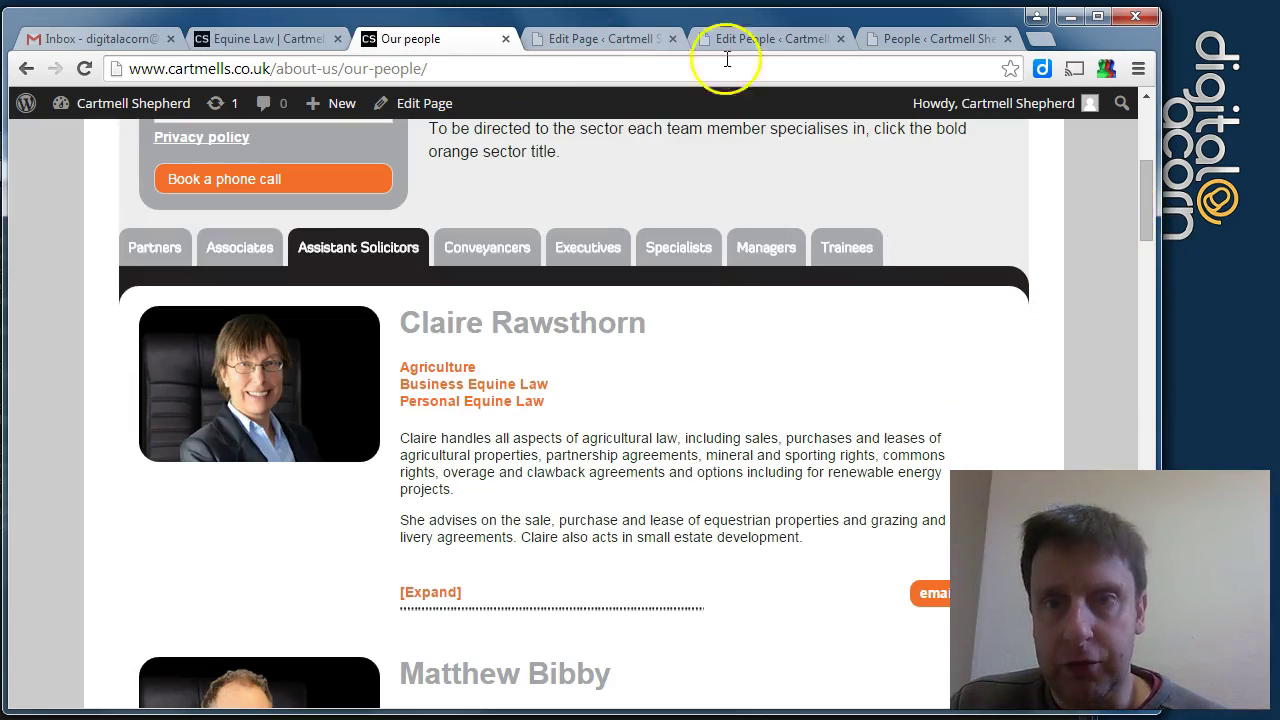
Step: Compare the solicitor's Show in Experts selections with the experts section of the public Equine Law page
left_click(750, 38)
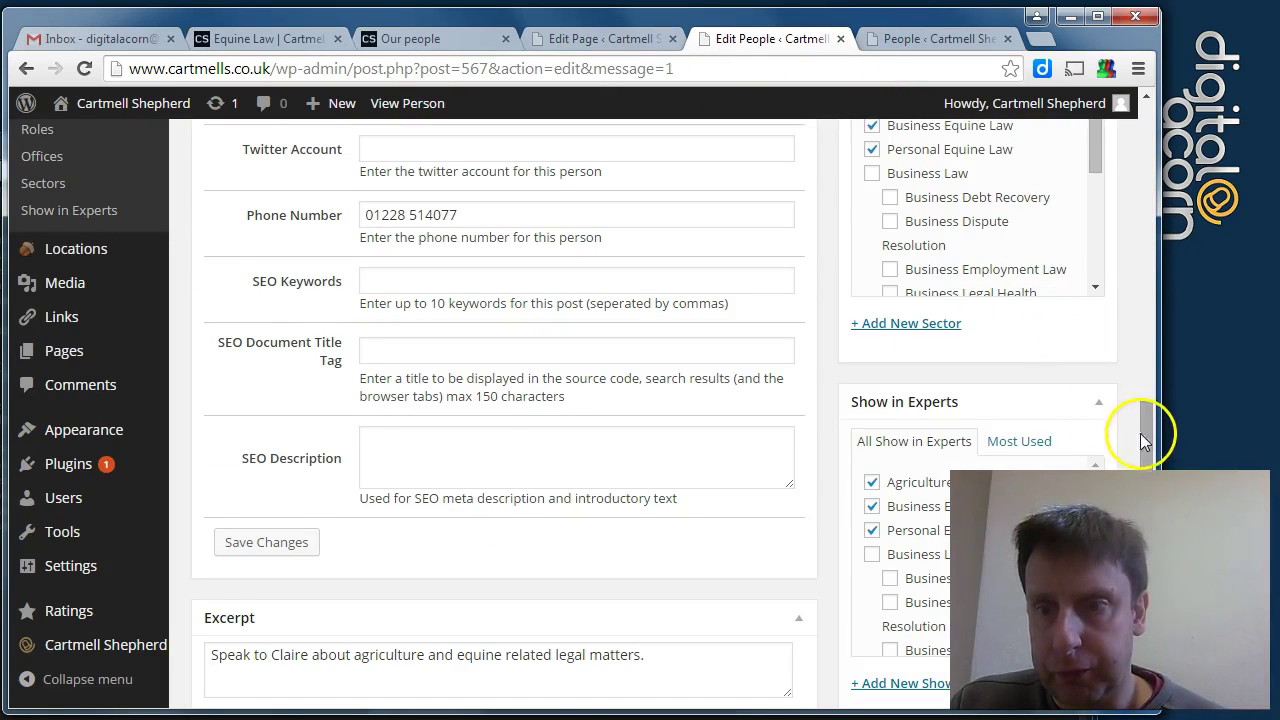
scroll(1144, 435, "down", 1)
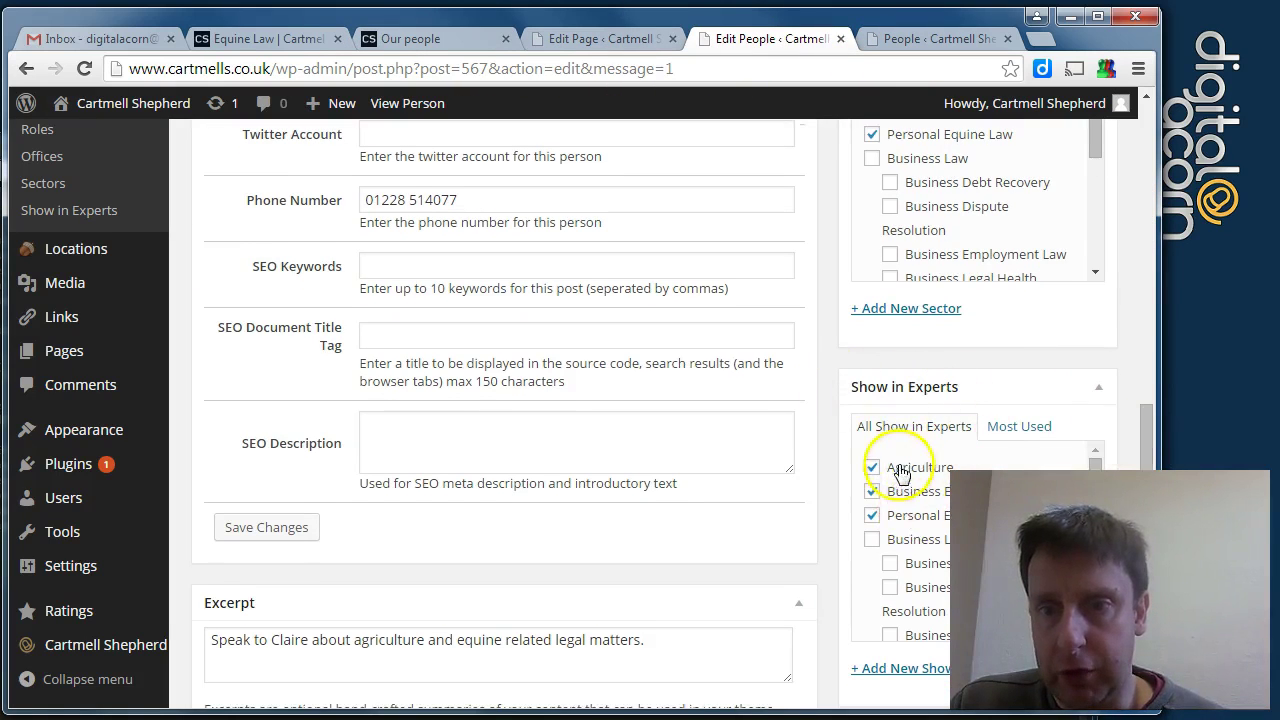
left_click(256, 38)
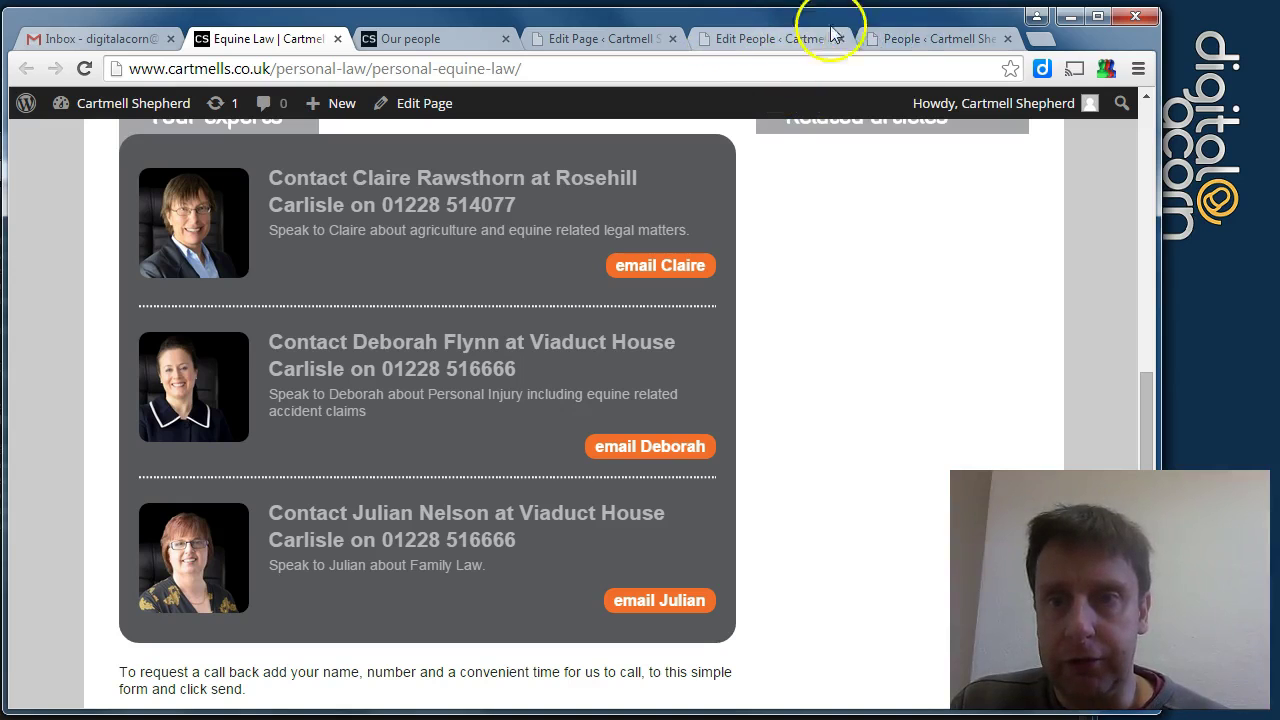
left_click(808, 42)
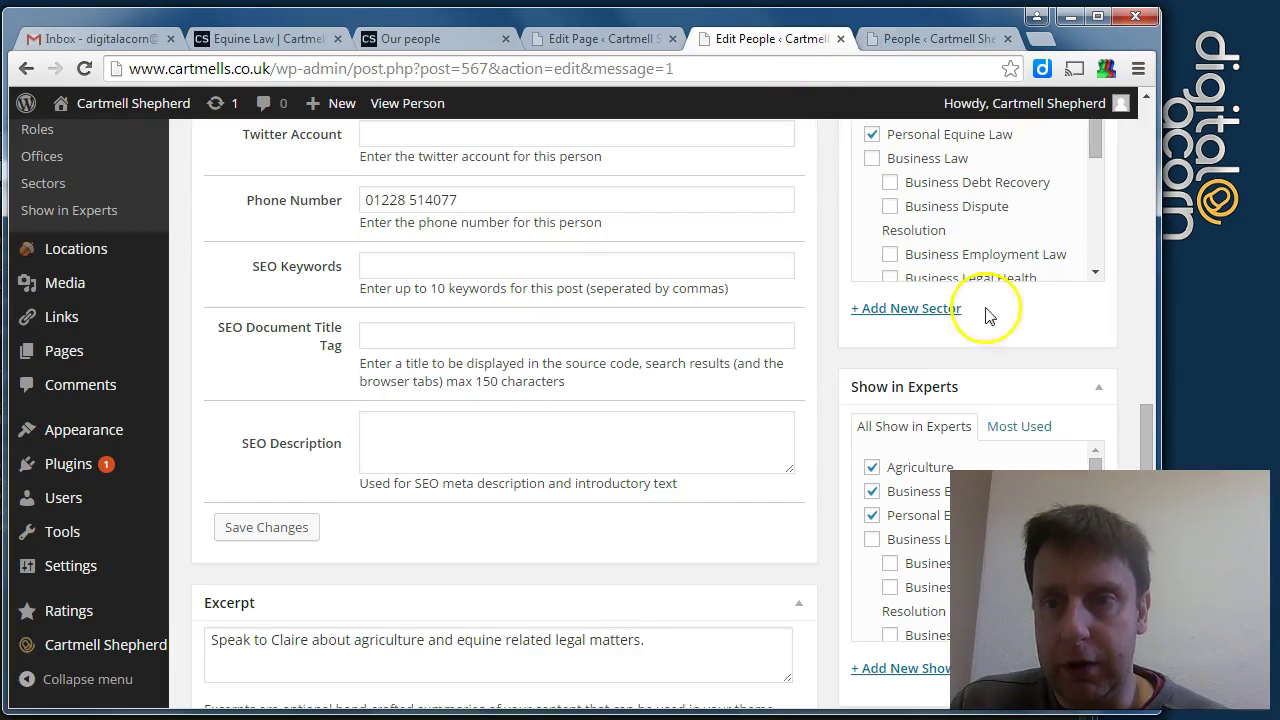
Step: Review the public Equine Law page's content and show that page in the page editor
left_click(275, 45)
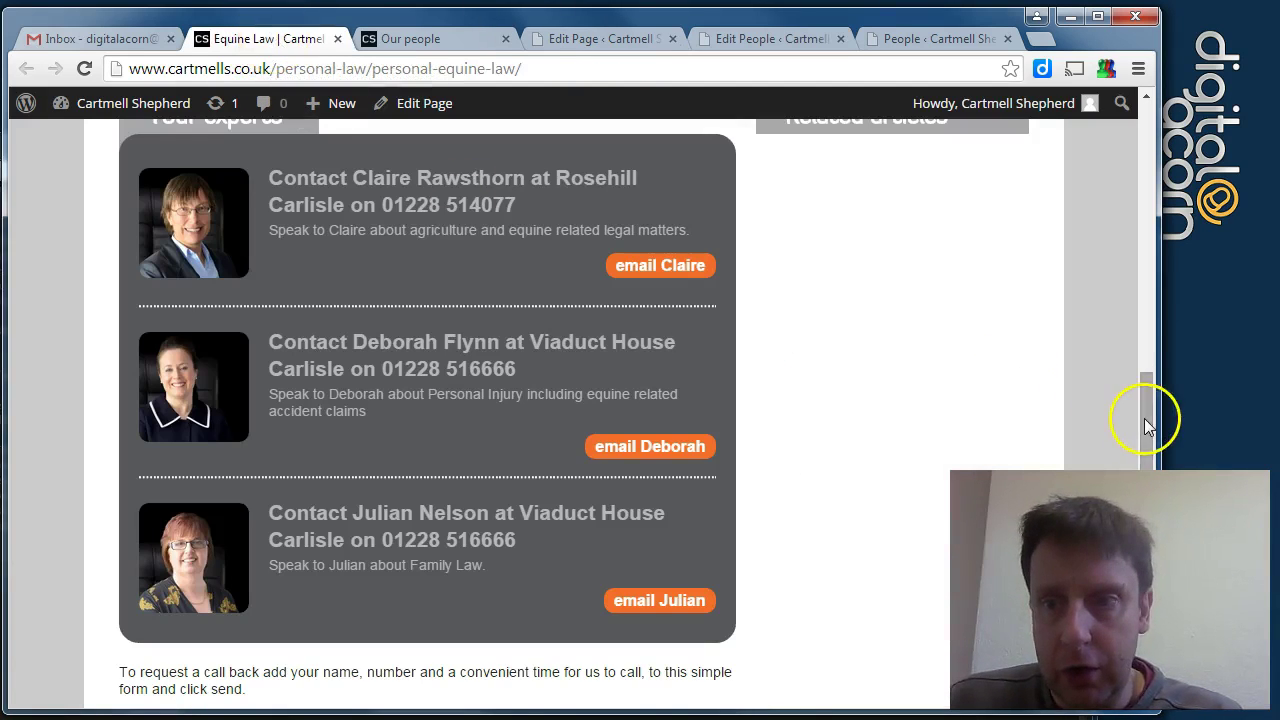
left_click_drag(1144, 420, 1137, 274)
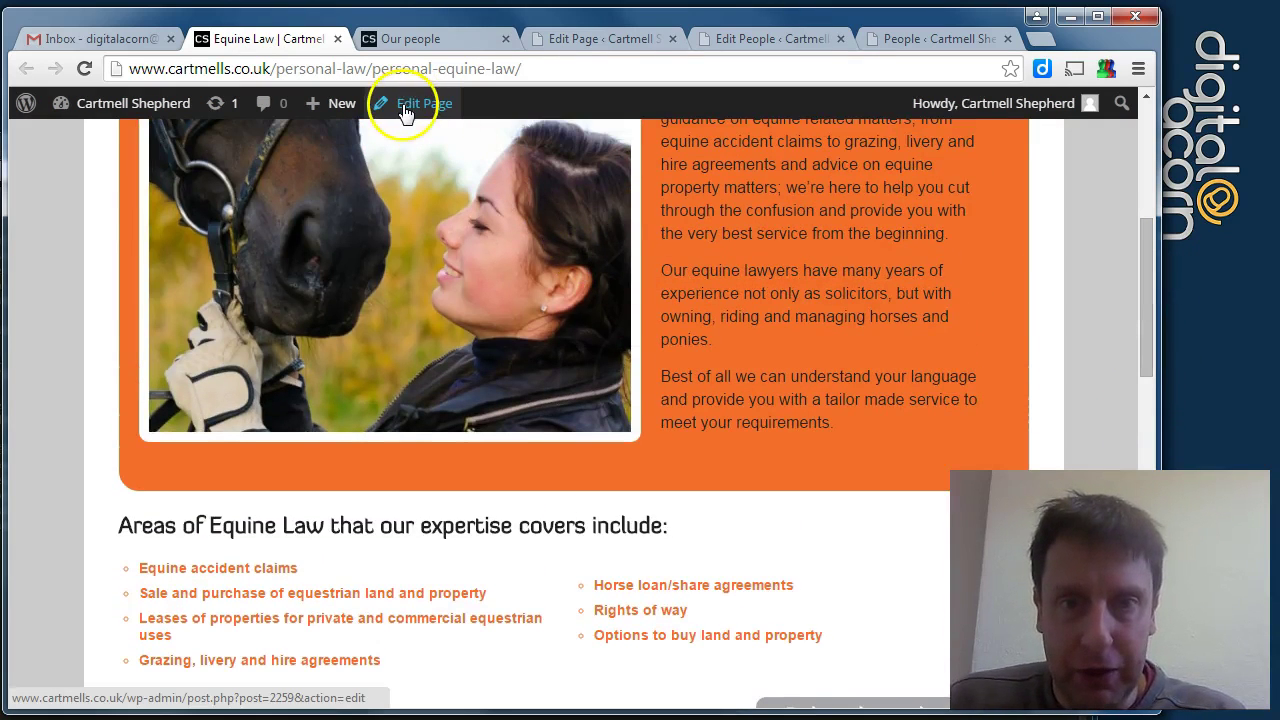
left_click(598, 41)
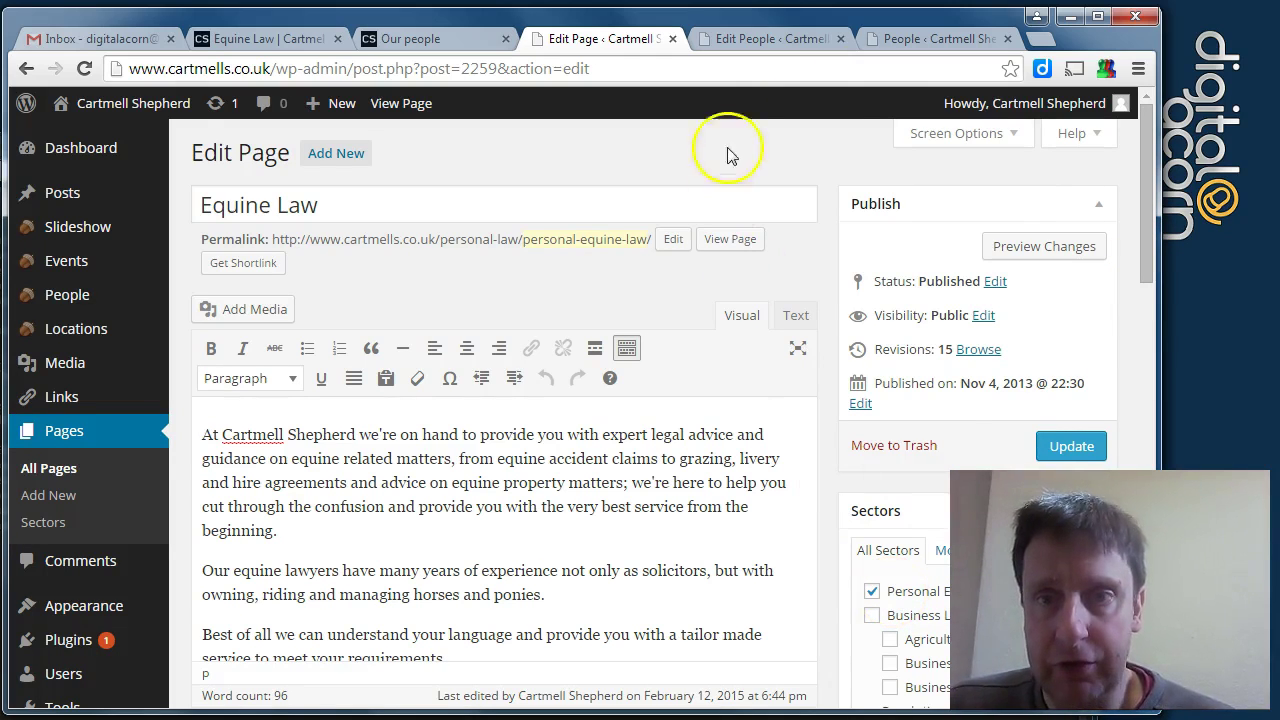
Step: Recheck the sector and expert assignments on the solicitor's people record, ending at the record's title and permalink
left_click(783, 48)
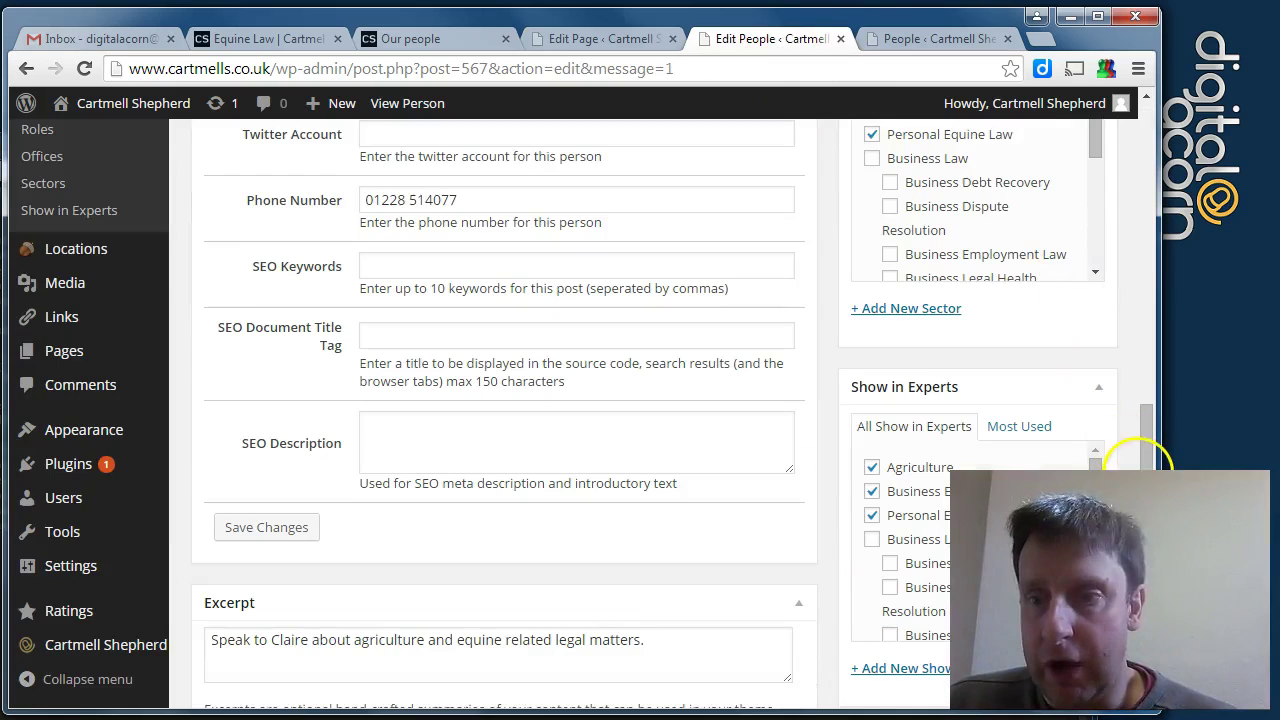
scroll(1150, 440, "up", 2)
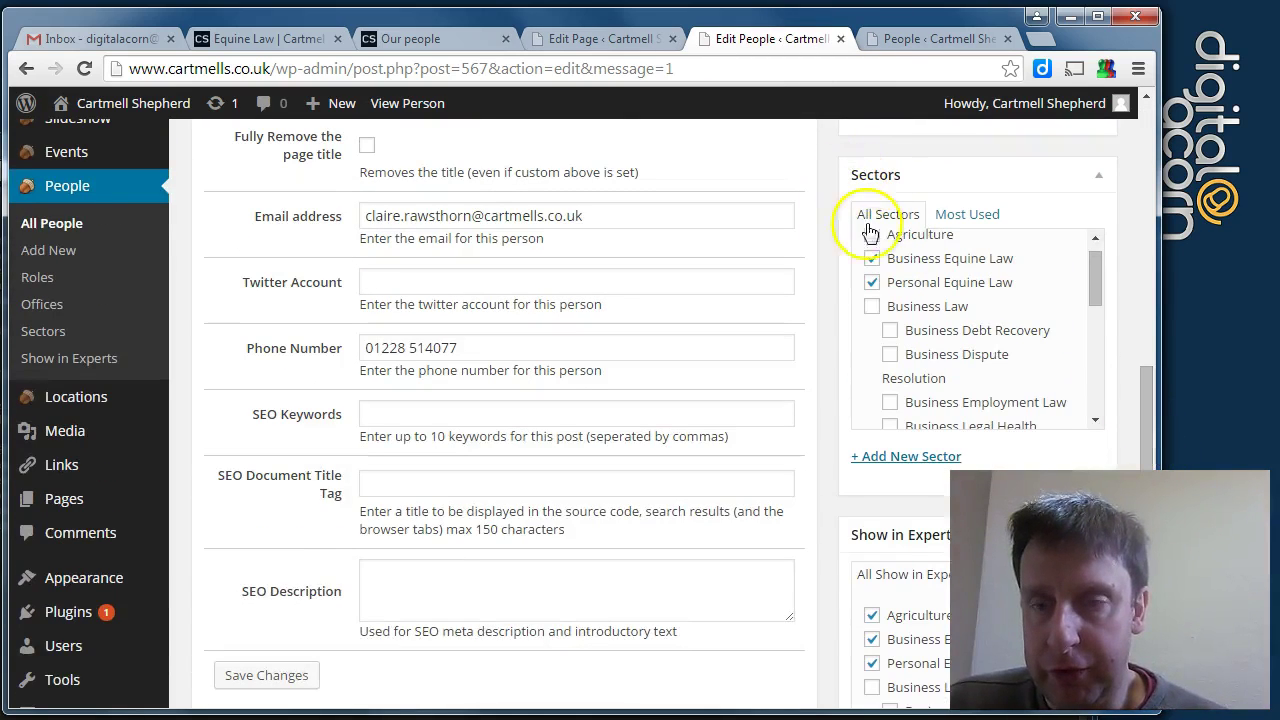
left_click_drag(1147, 398, 1147, 432)
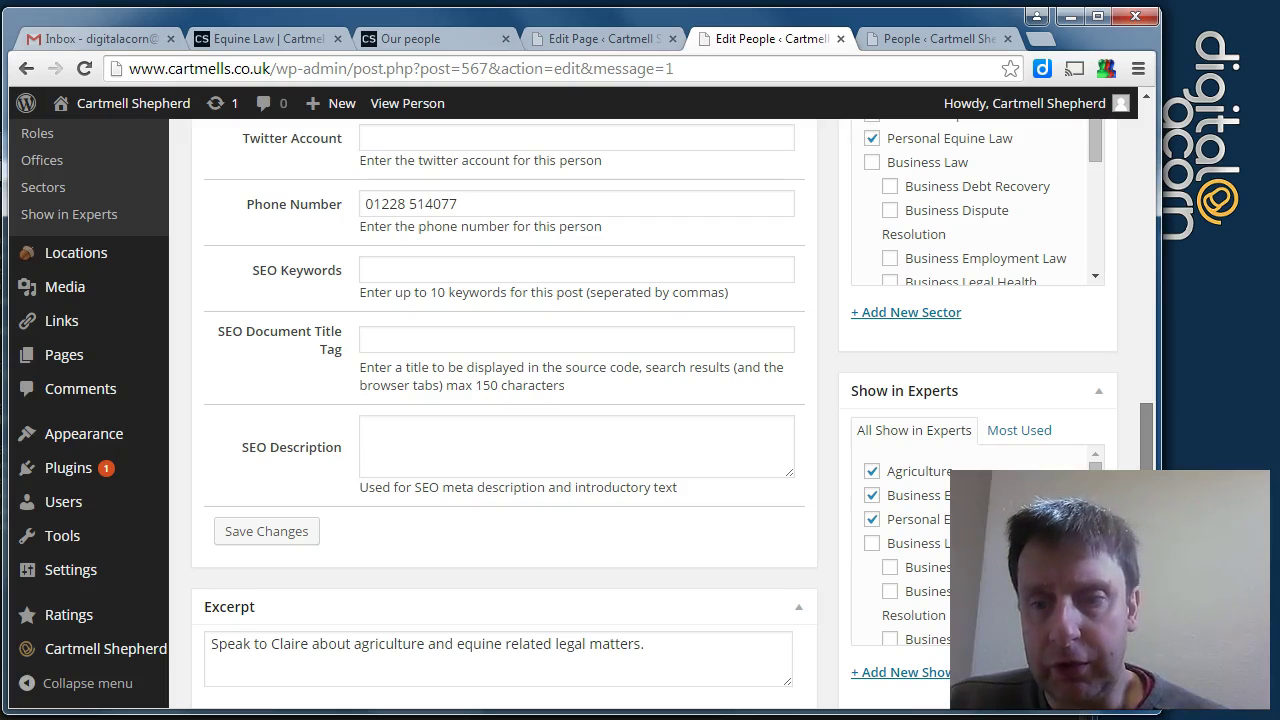
left_click_drag(1147, 440, 1146, 166)
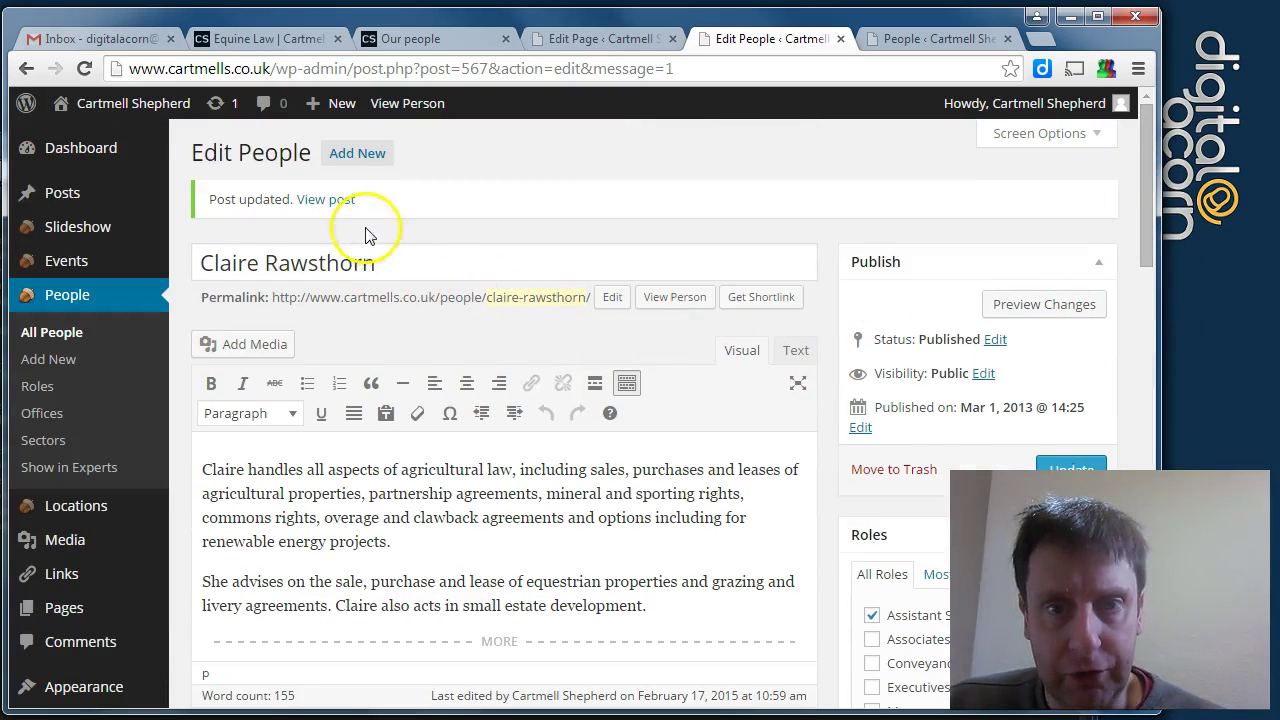
Step: Open the Business Employment Law sector from the People sectors list and inspect its slug
left_click(572, 39)
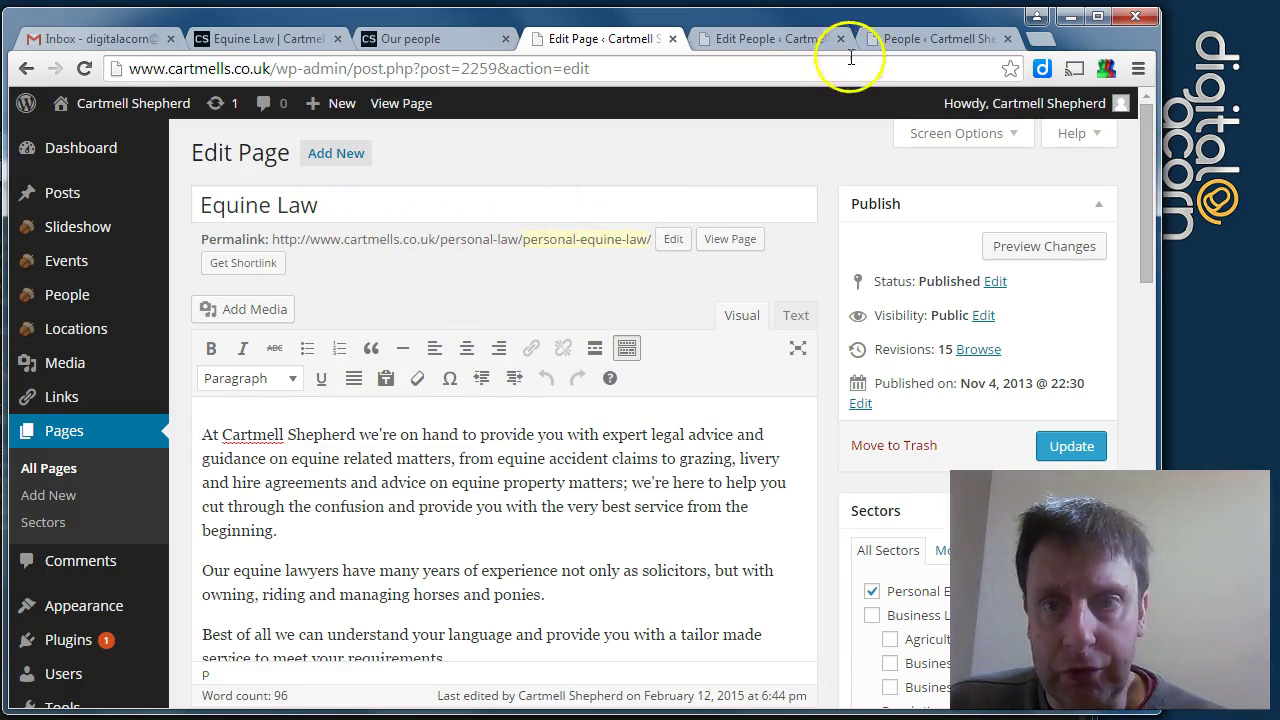
left_click(910, 38)
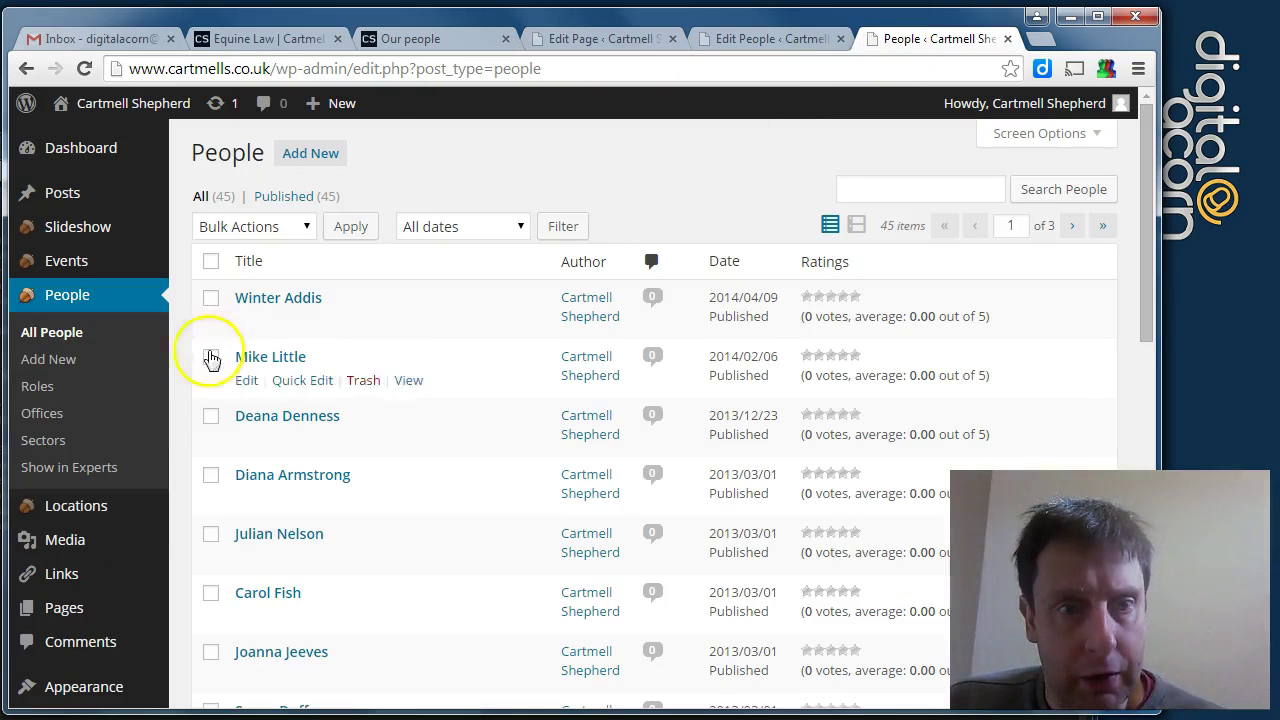
left_click(46, 448)
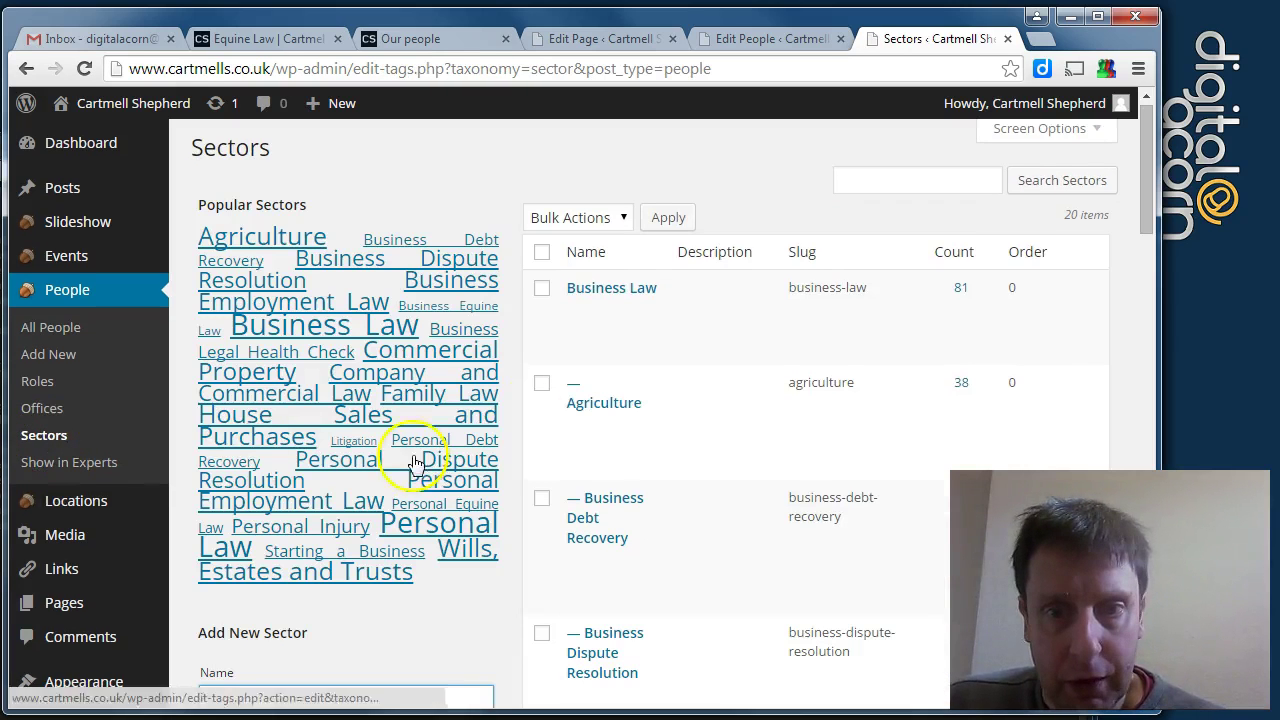
left_click_drag(1150, 206, 1126, 310)
mouse_move(610, 395)
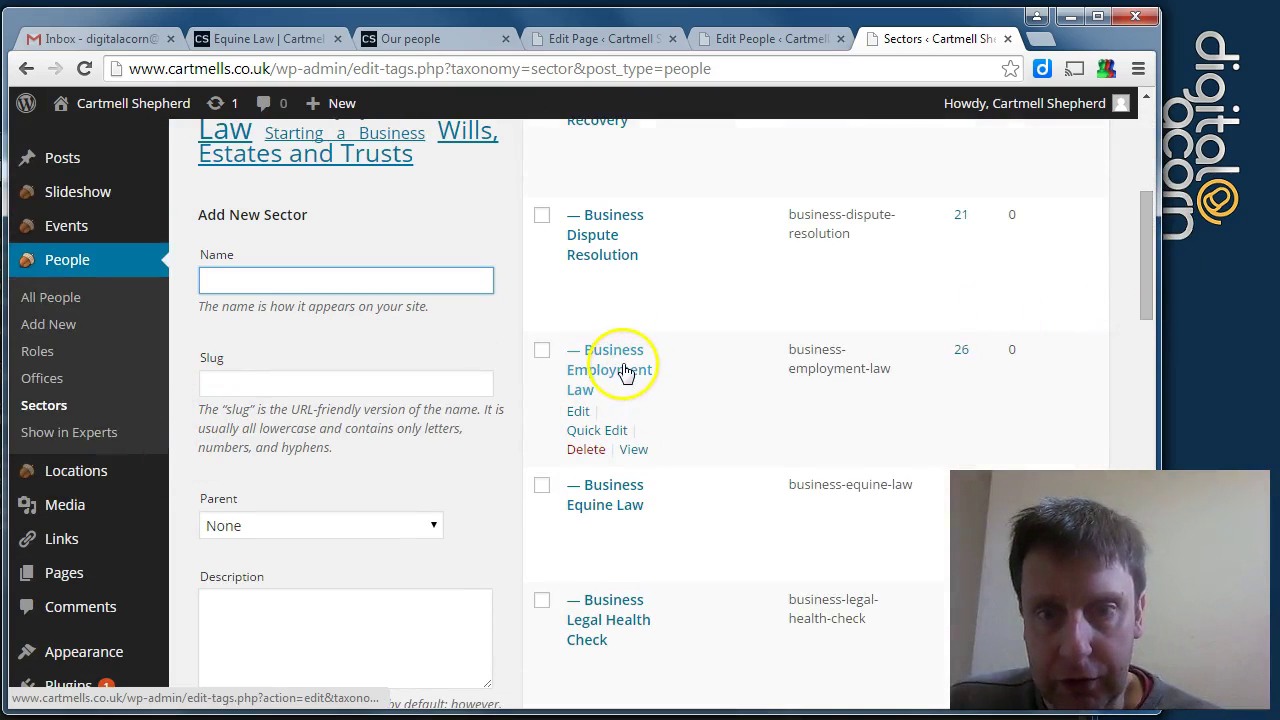
left_click(605, 371)
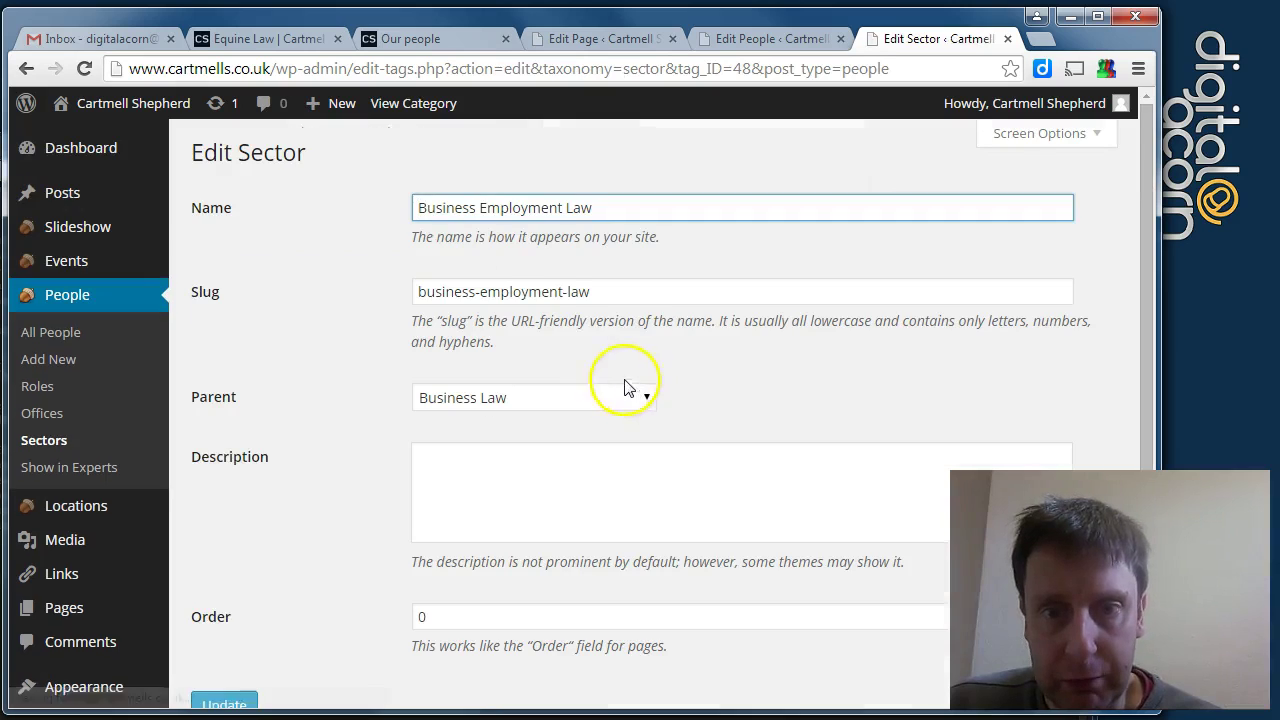
left_click_drag(600, 291, 409, 291)
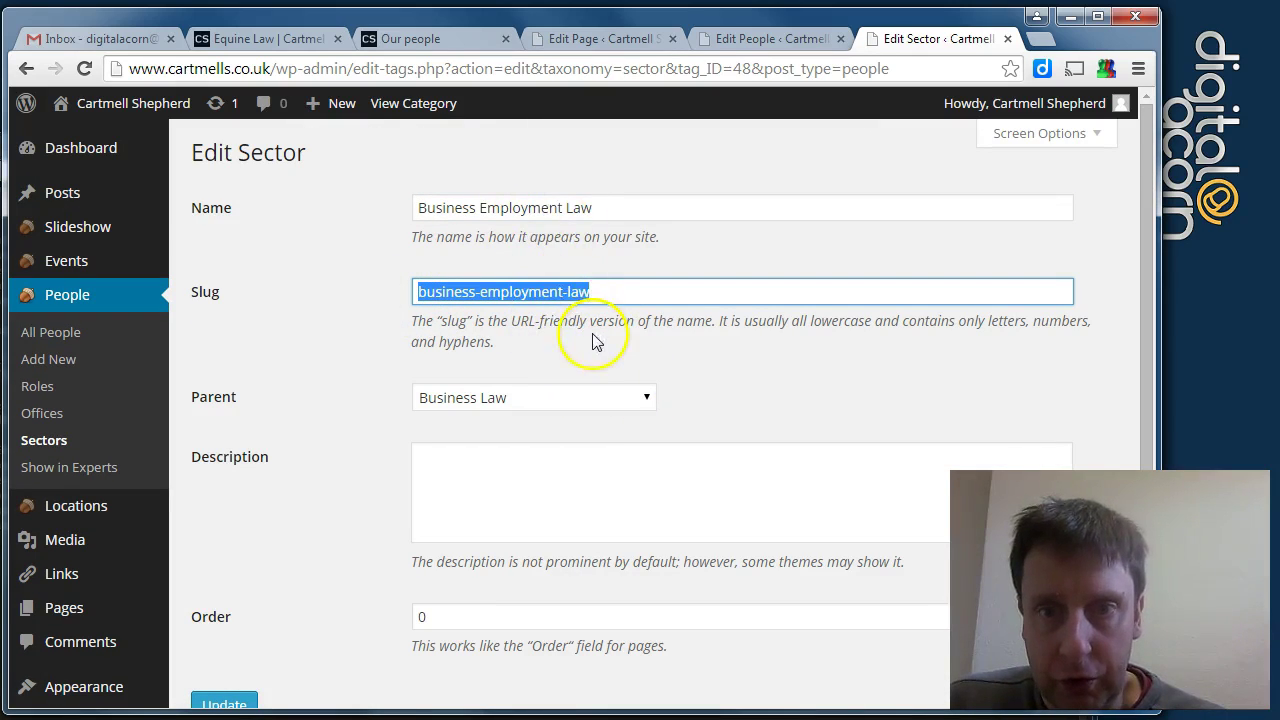
Step: Check the permalink slug of the Equine Law page in the page editor
left_click(632, 45)
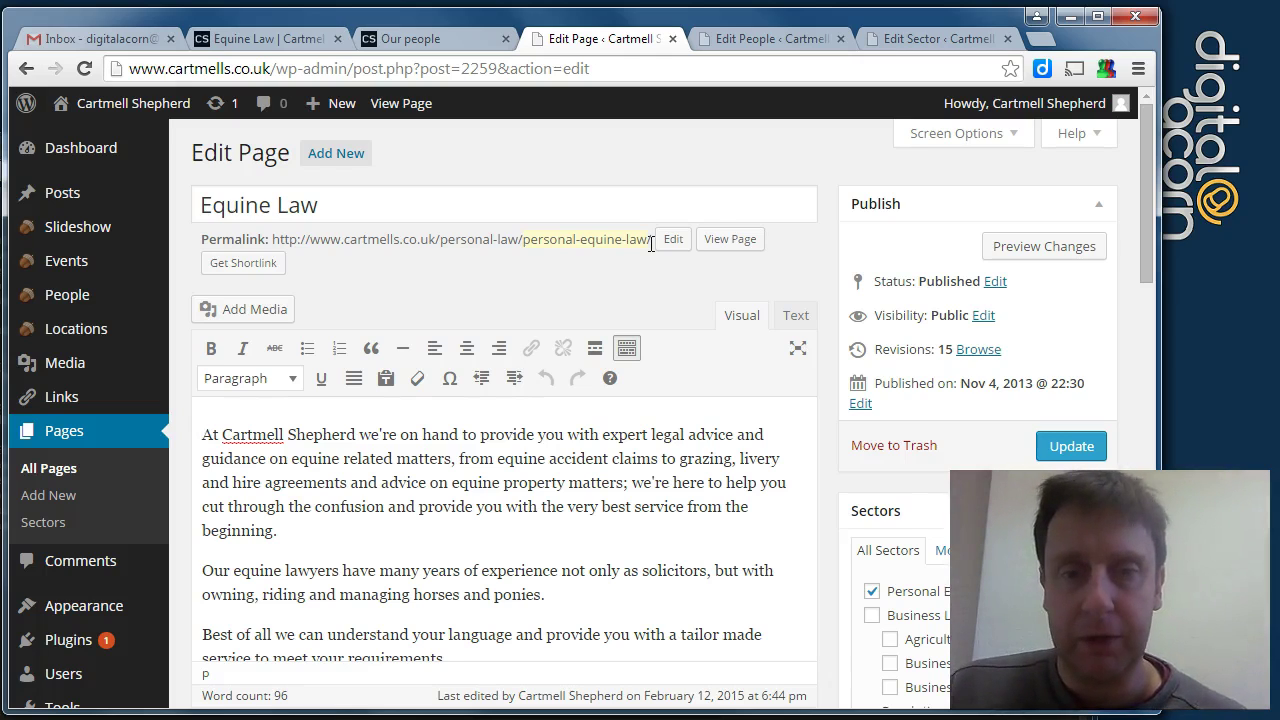
left_click(538, 432)
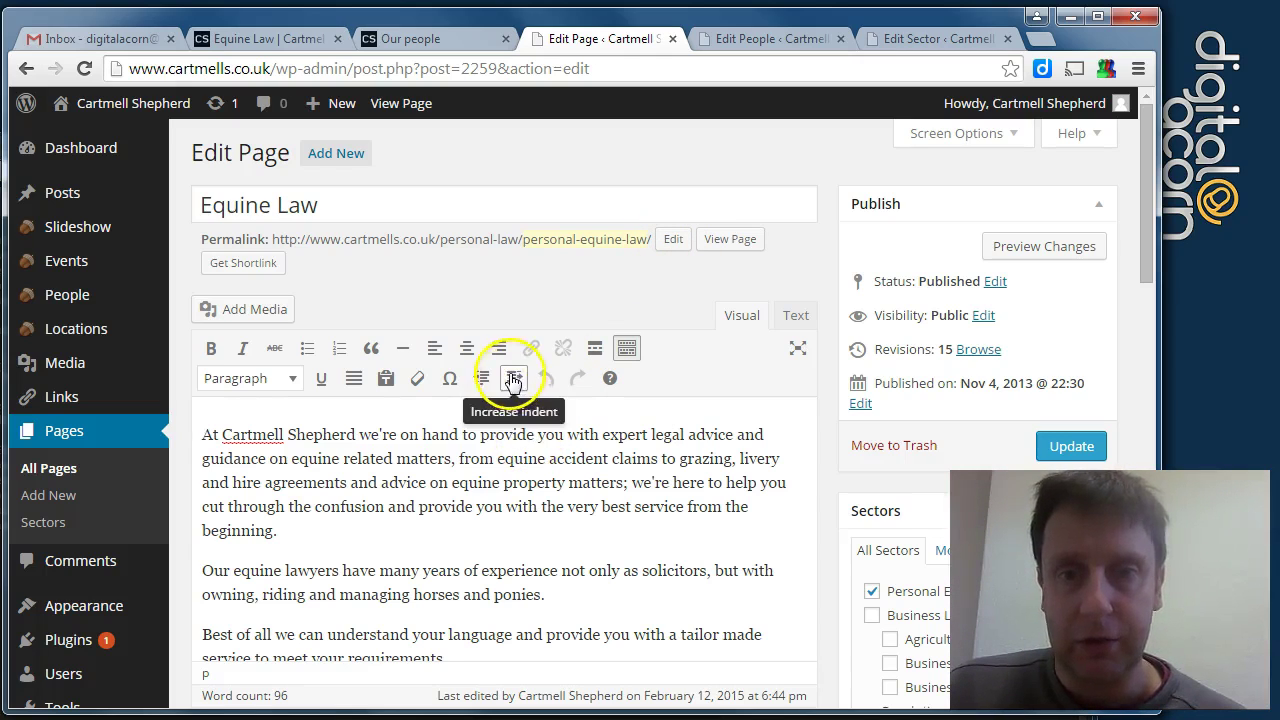
mouse_move(62, 706)
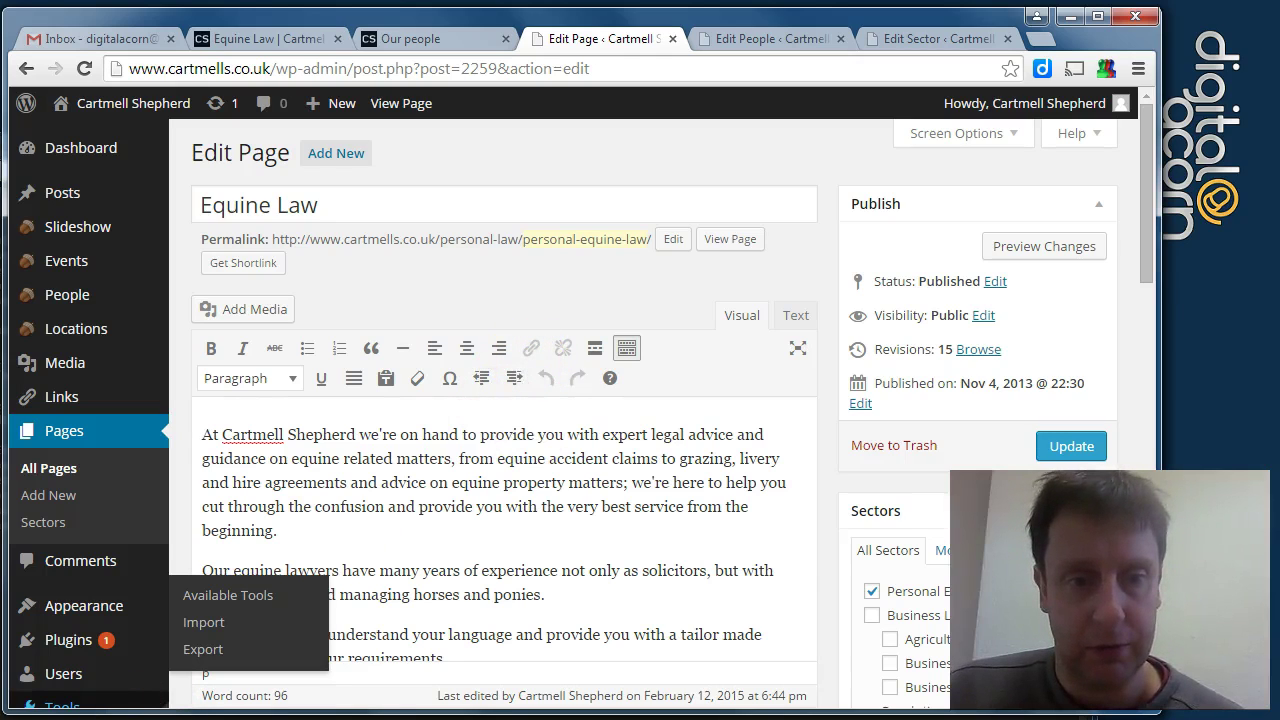